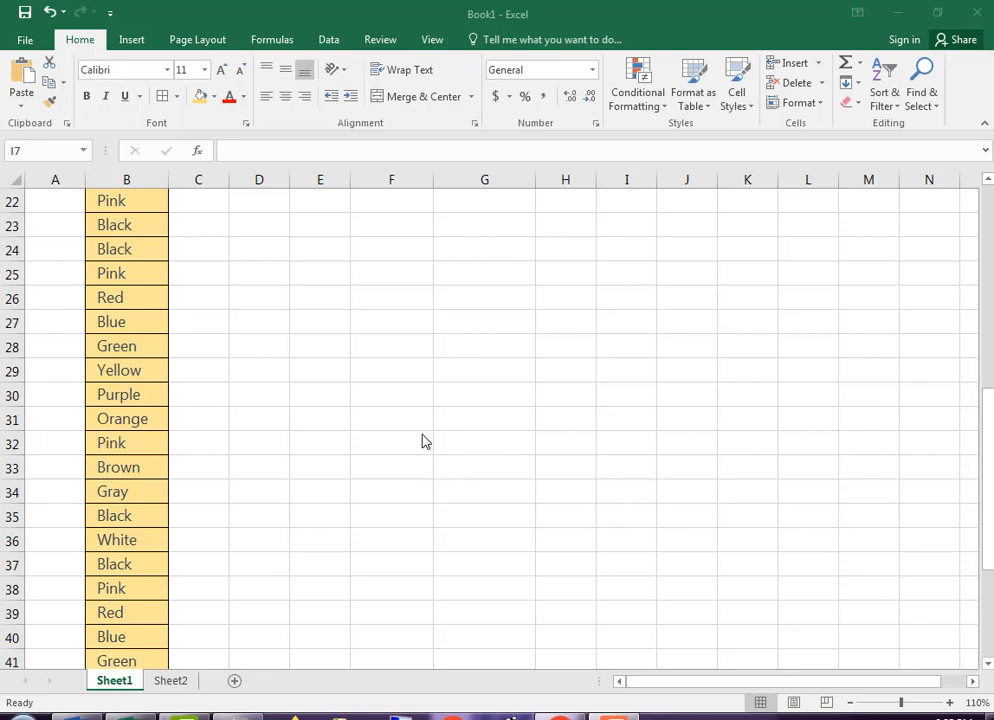
Examine the colour list in column B and the count for each colour in the F2:G16 table
{"action": "scroll", "coordinate": [454, 458], "scroll_direction": "up", "scroll_amount": 7}
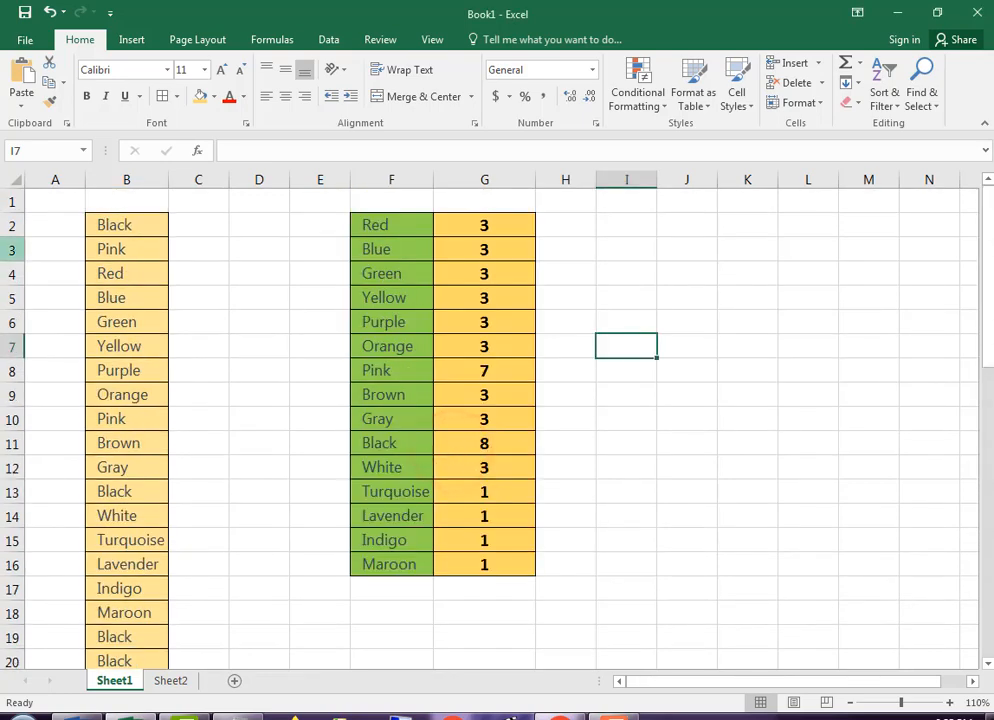
{"action": "scroll", "coordinate": [158, 277], "scroll_direction": "down", "scroll_amount": 2}
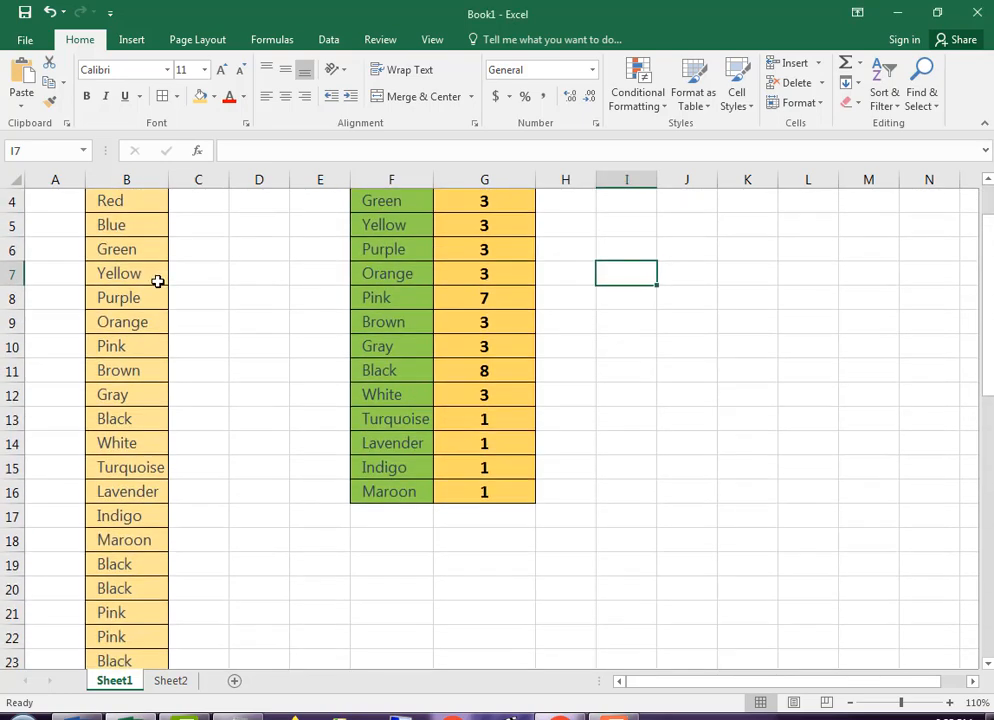
{"action": "scroll", "coordinate": [151, 536], "scroll_direction": "down", "scroll_amount": 8}
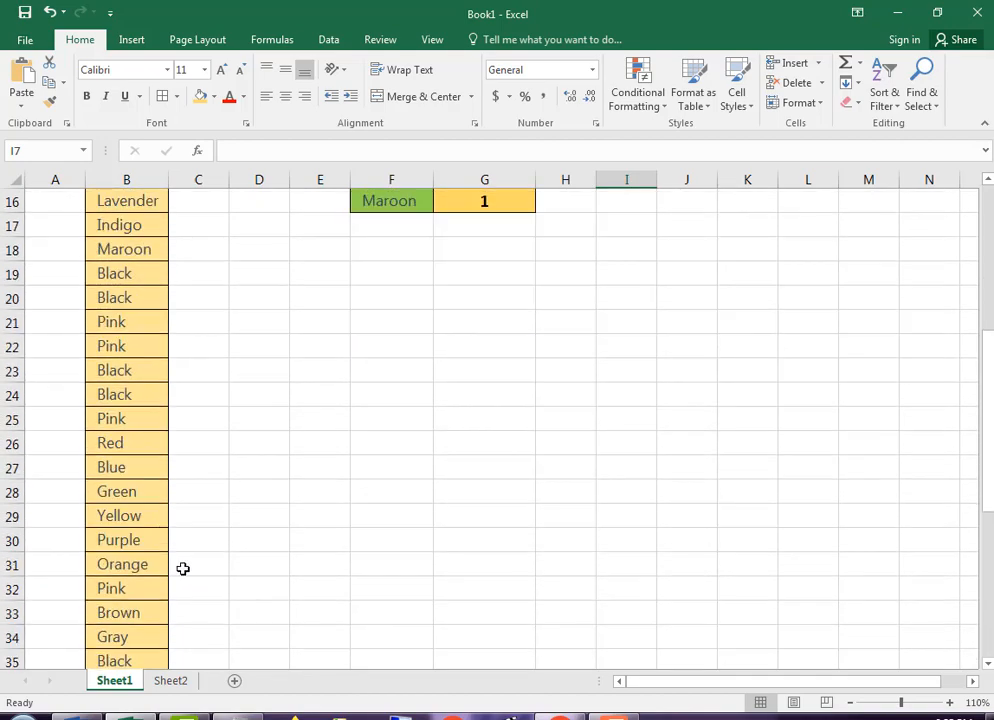
{"action": "scroll", "coordinate": [142, 463], "scroll_direction": "up", "scroll_amount": 10}
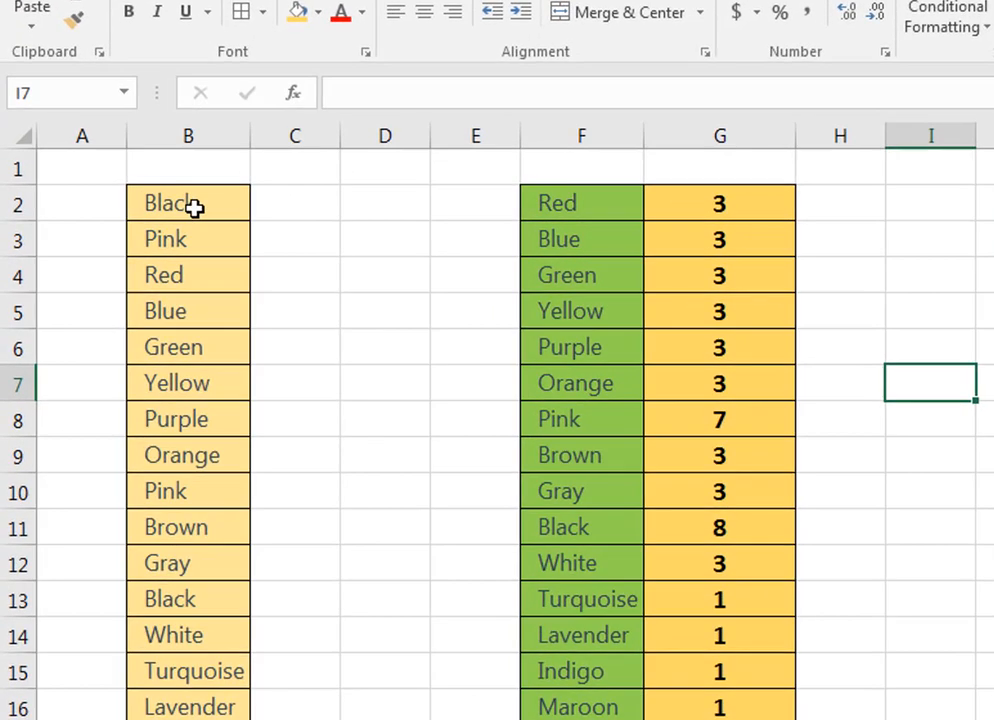
{"action": "left_click", "coordinate": [131, 227]}
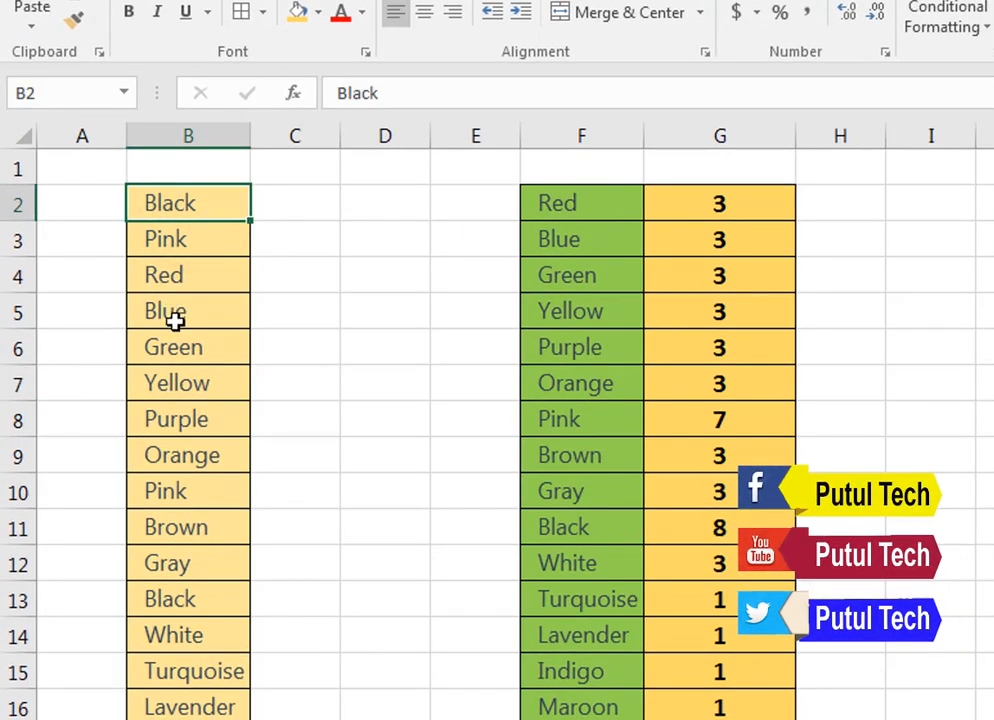
{"action": "scroll", "coordinate": [182, 539], "scroll_direction": "down", "scroll_amount": 6}
{"action": "scroll", "coordinate": [215, 594], "scroll_direction": "down", "scroll_amount": 6}
{"action": "scroll", "coordinate": [210, 595], "scroll_direction": "up", "scroll_amount": 11}
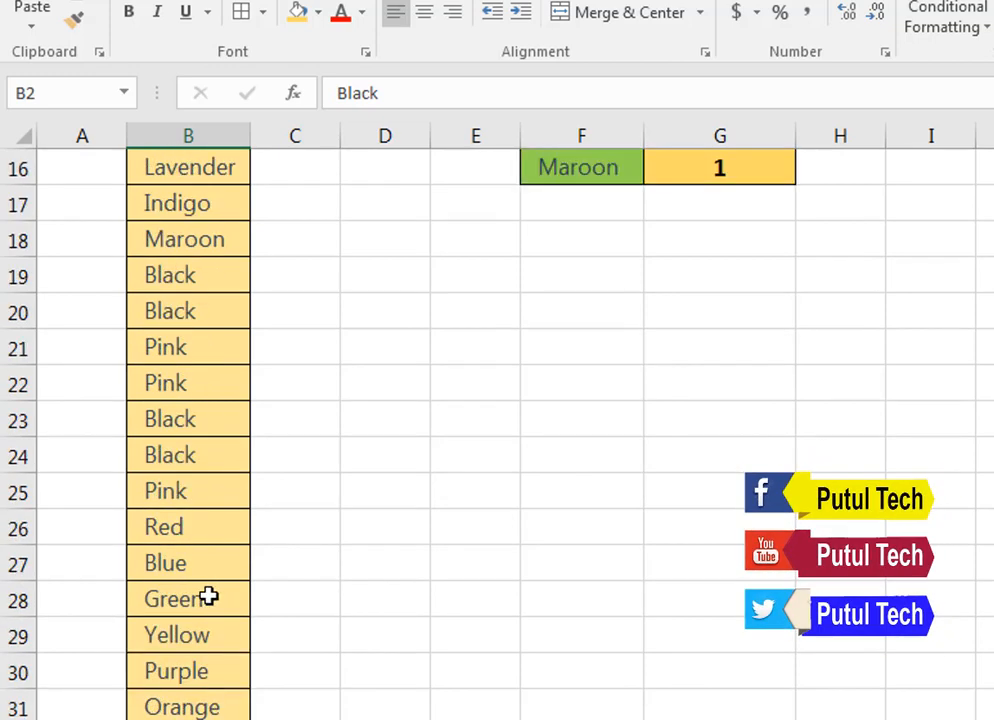
{"action": "scroll", "coordinate": [191, 366], "scroll_direction": "up", "scroll_amount": 1}
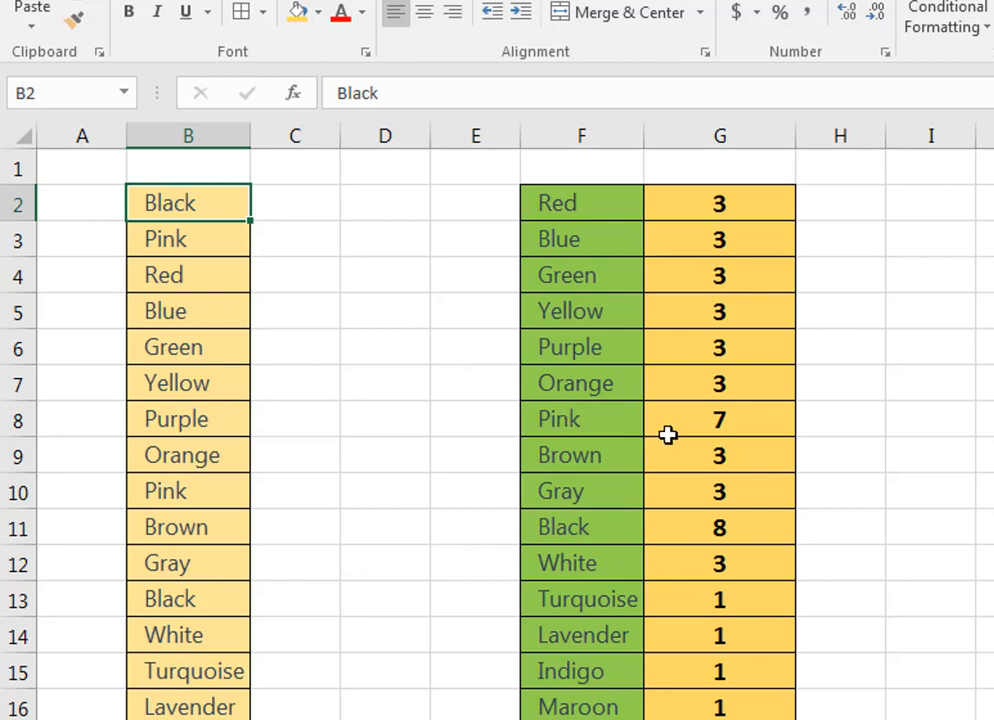
{"action": "left_click", "coordinate": [207, 494]}
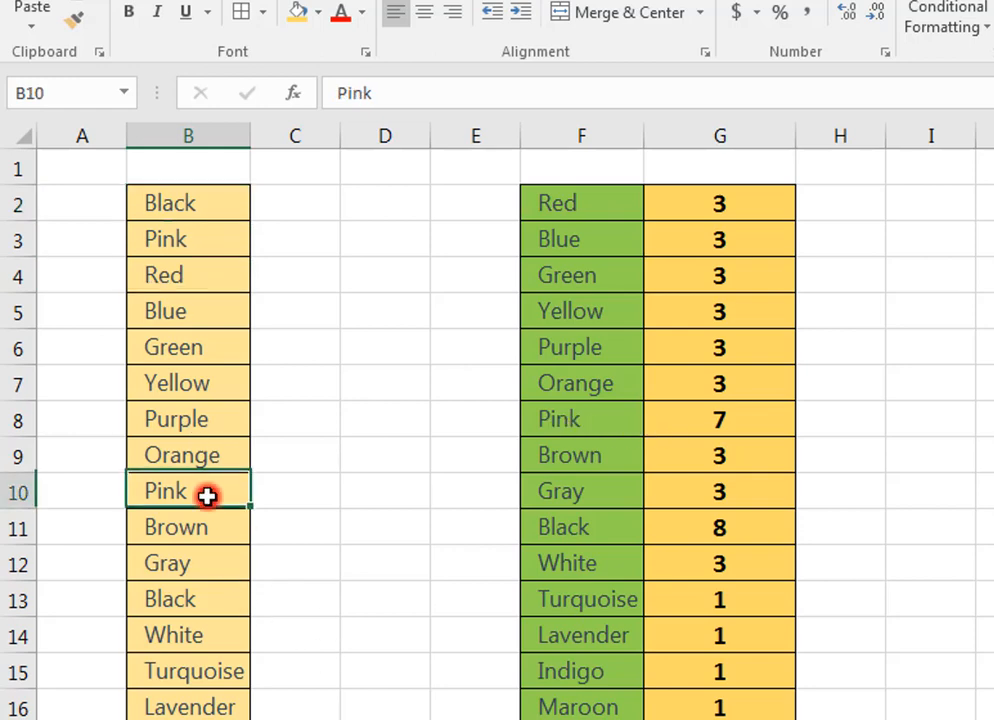
{"action": "left_click", "coordinate": [203, 243]}
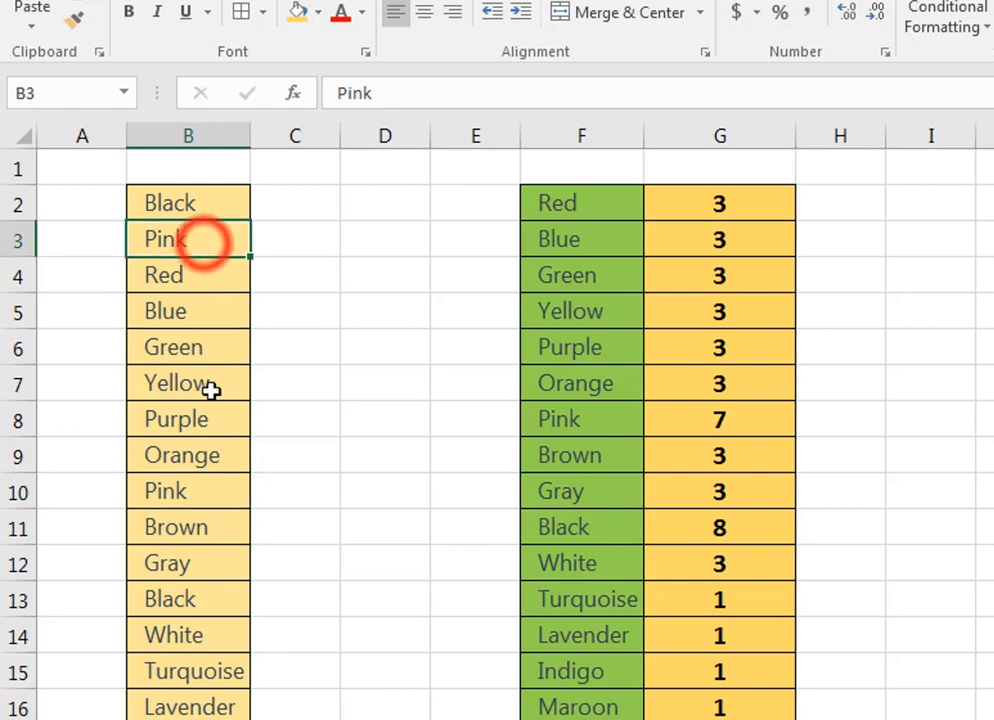
{"action": "left_click", "coordinate": [202, 505]}
{"action": "scroll", "coordinate": [230, 633], "scroll_direction": "down", "scroll_amount": 2}
{"action": "scroll", "coordinate": [230, 633], "scroll_direction": "down", "scroll_amount": 7}
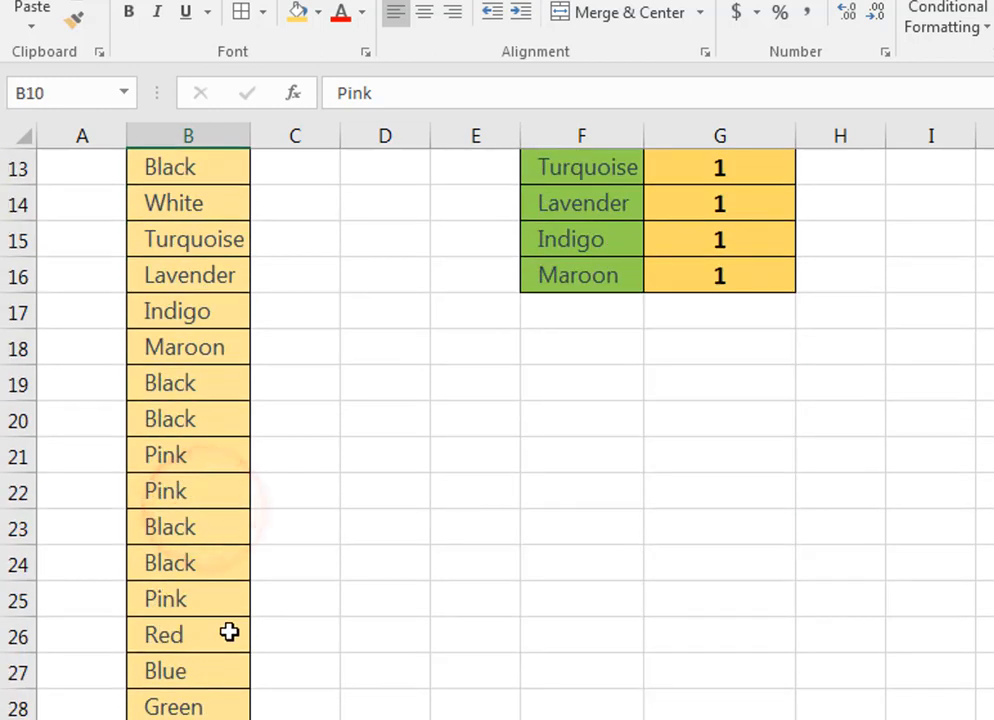
{"action": "scroll", "coordinate": [228, 632], "scroll_direction": "up", "scroll_amount": 9}
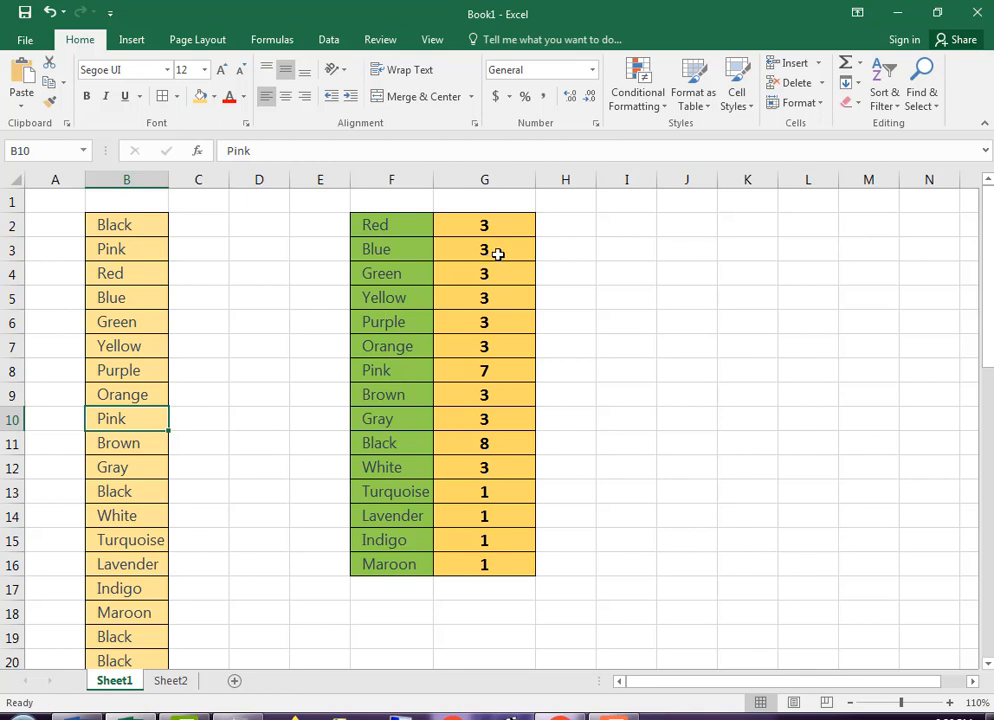
Clear the existing counts from G2:G16
{"action": "left_click_drag", "start_coordinate": [502, 231], "coordinate": [488, 560]}
{"action": "key", "text": "Delete"}
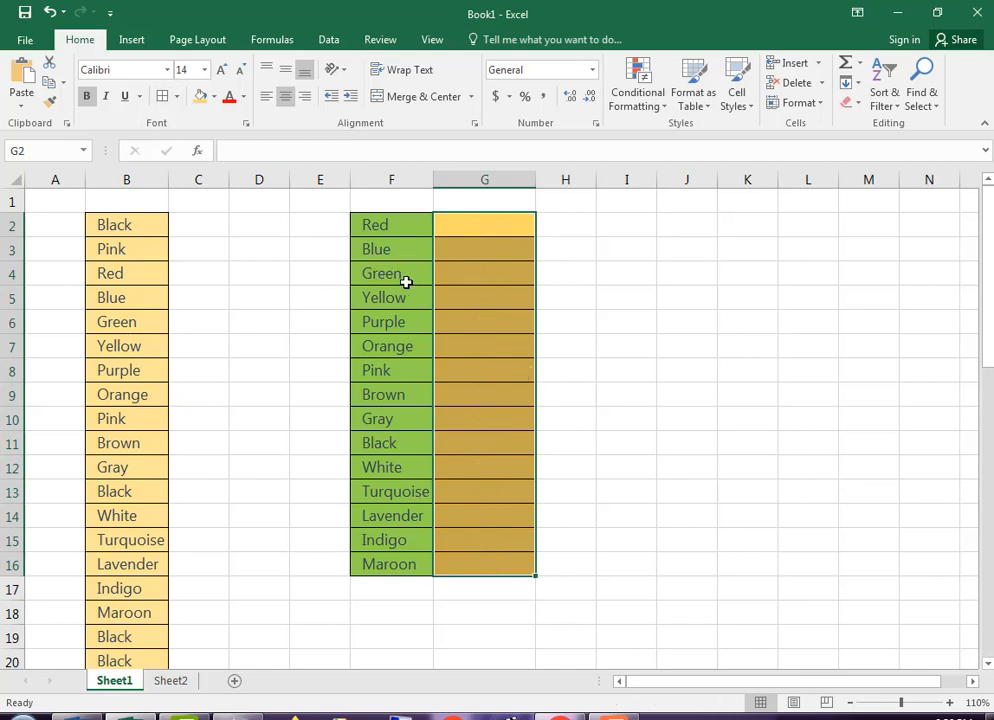
Enter =COUNTIF(B2:B49,F2) in G2 to count how often Red occurs in the colour list
{"action": "left_click", "coordinate": [491, 224]}
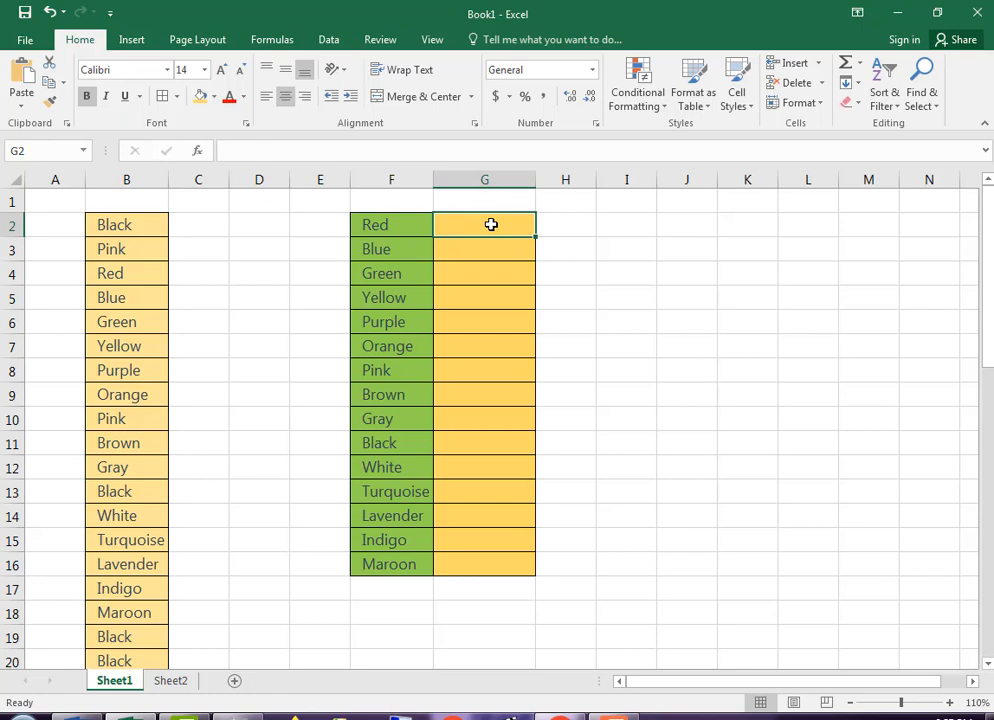
{"action": "type", "text": "="}
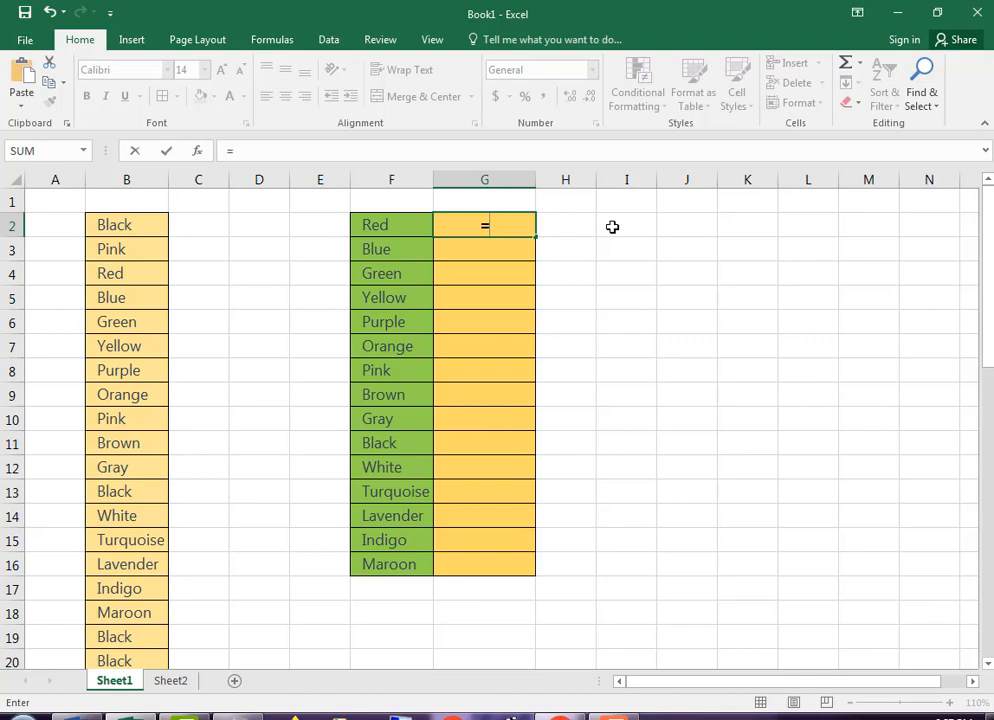
{"action": "type", "text": "cou"}
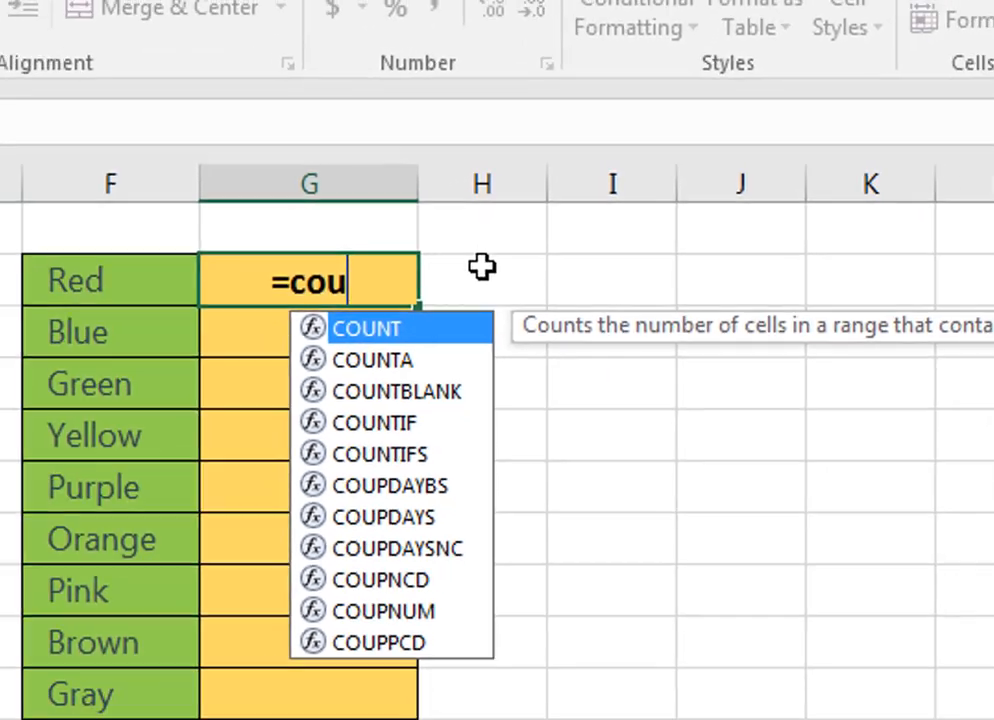
{"action": "type", "text": "nt"}
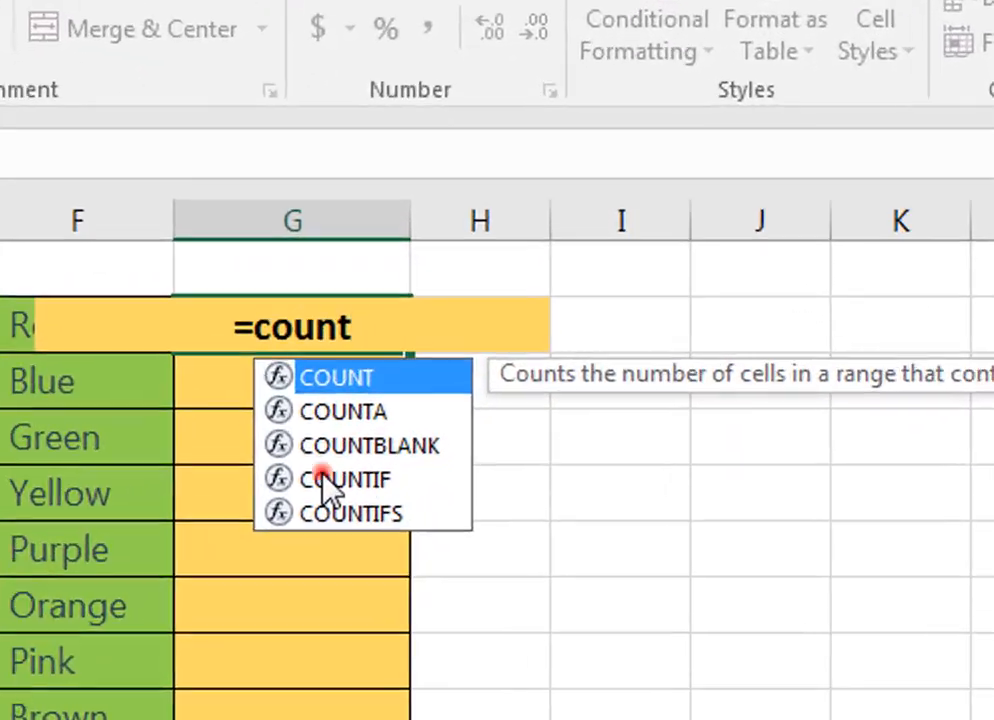
{"action": "left_click", "coordinate": [352, 423]}
{"action": "double_click", "coordinate": [285, 527]}
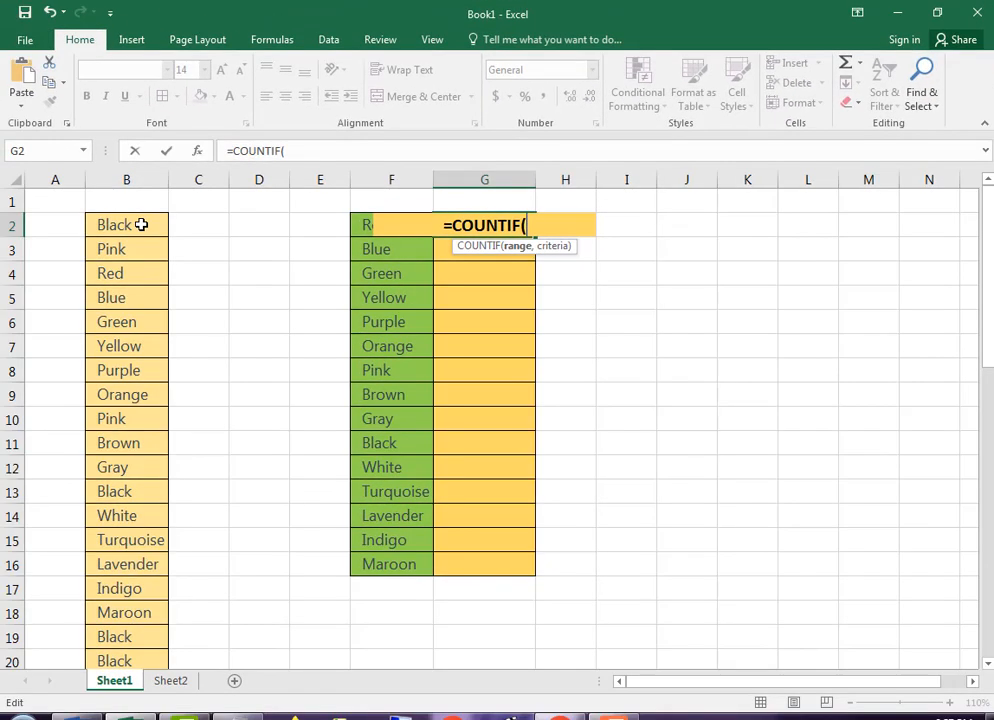
{"action": "left_click_drag", "start_coordinate": [140, 224], "coordinate": [159, 519]}
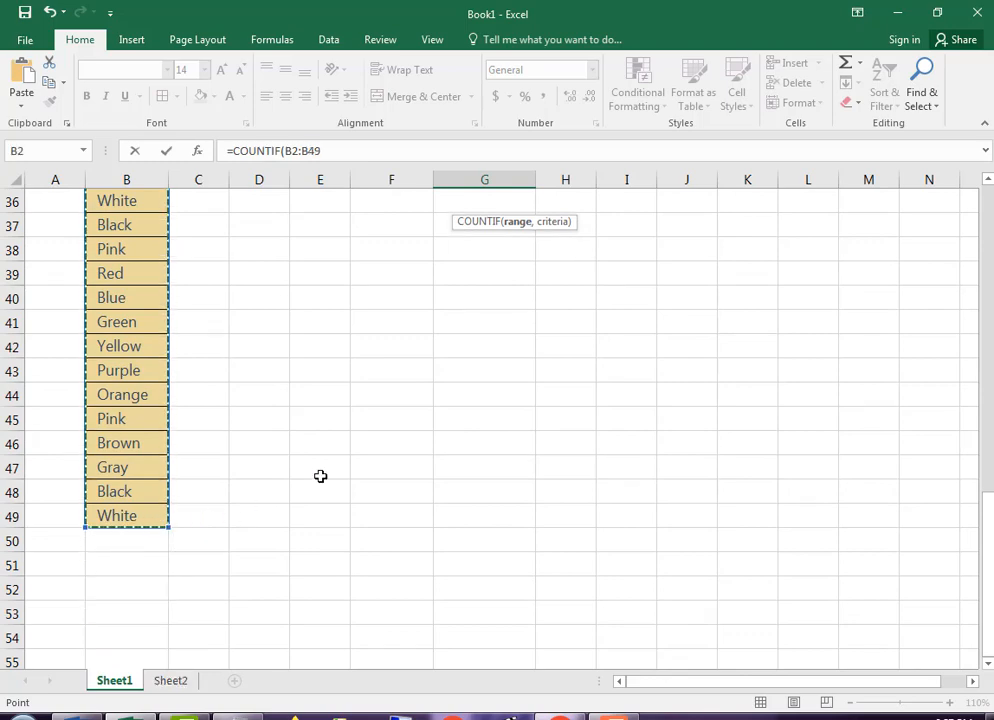
{"action": "scroll", "coordinate": [383, 474], "scroll_direction": "up", "scroll_amount": 6}
{"action": "scroll", "coordinate": [383, 472], "scroll_direction": "up", "scroll_amount": 6}
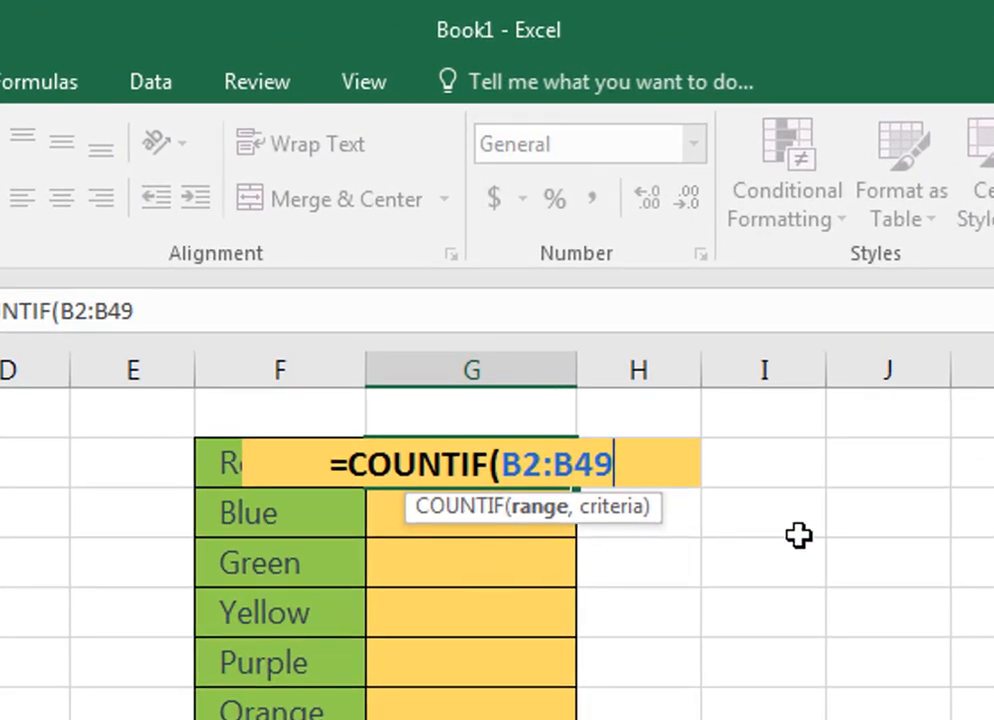
{"action": "type", "text": ","}
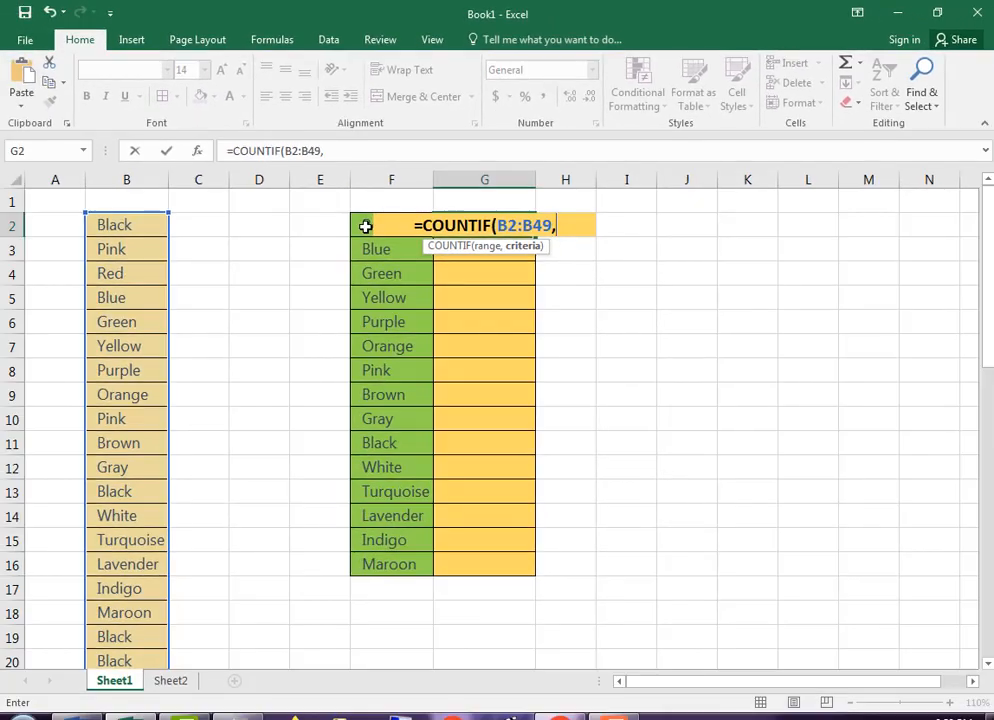
{"action": "left_click", "coordinate": [365, 226]}
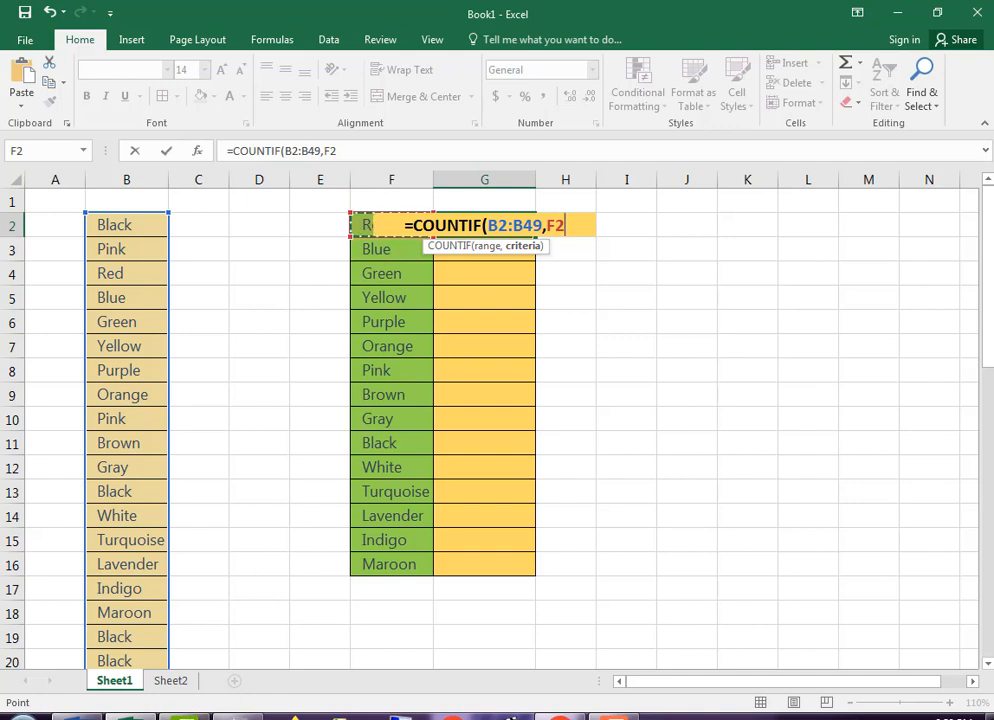
{"action": "type", "text": ")"}
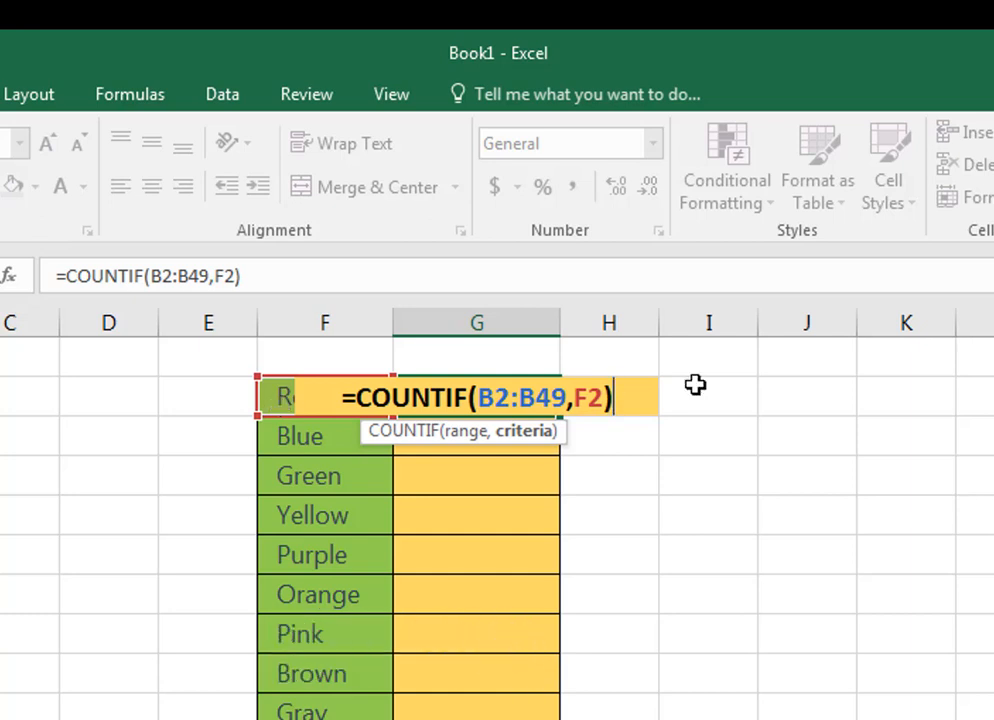
{"action": "key", "text": "Return"}
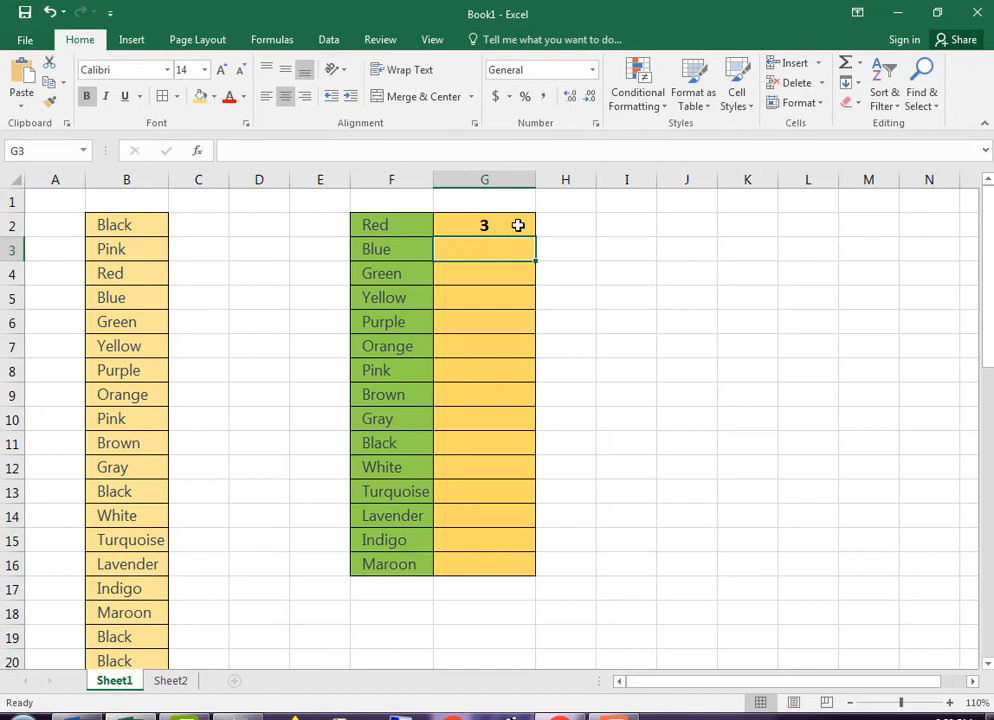
Fill the COUNTIF formula from G2 down through G16 to count the remaining colours
{"action": "left_click", "coordinate": [530, 397]}
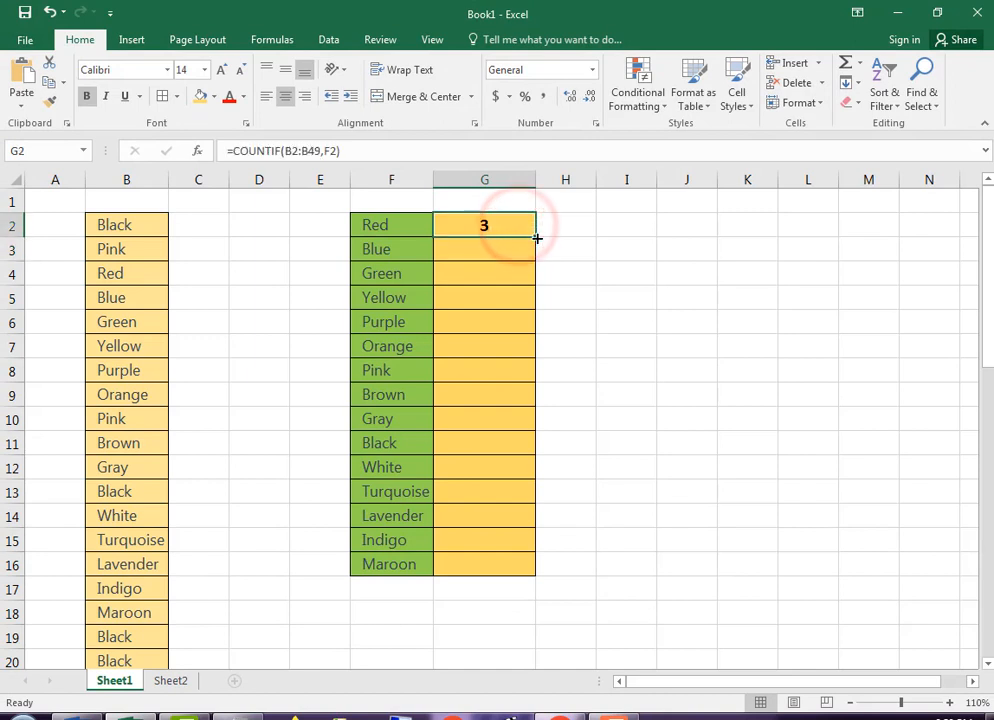
{"action": "left_click_drag", "start_coordinate": [535, 236], "coordinate": [535, 575]}
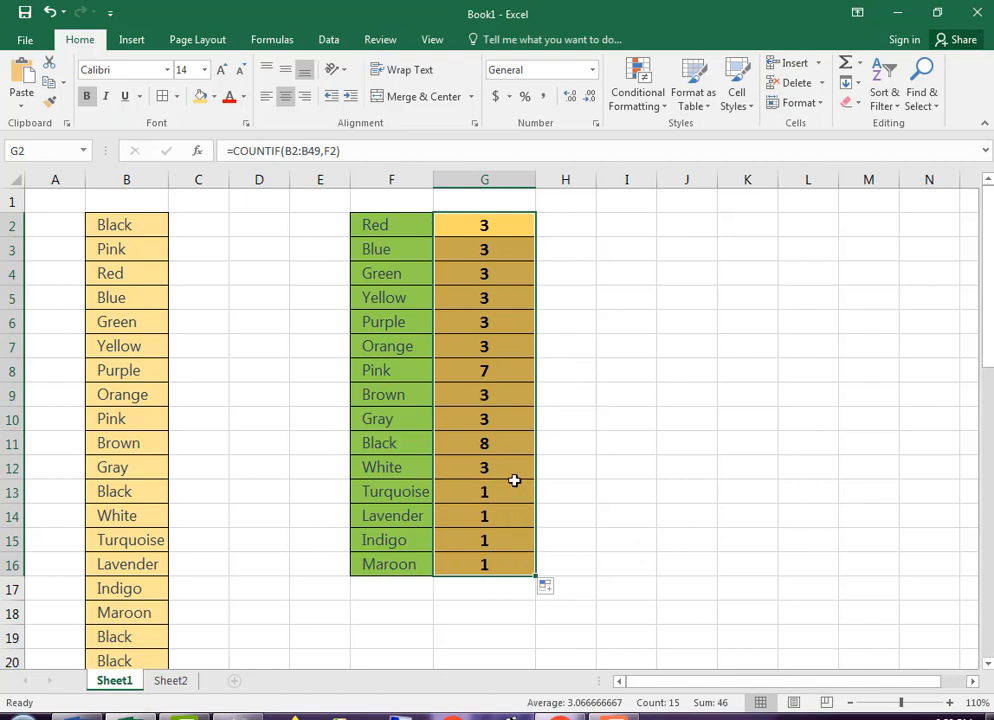
{"action": "left_click", "coordinate": [500, 372]}
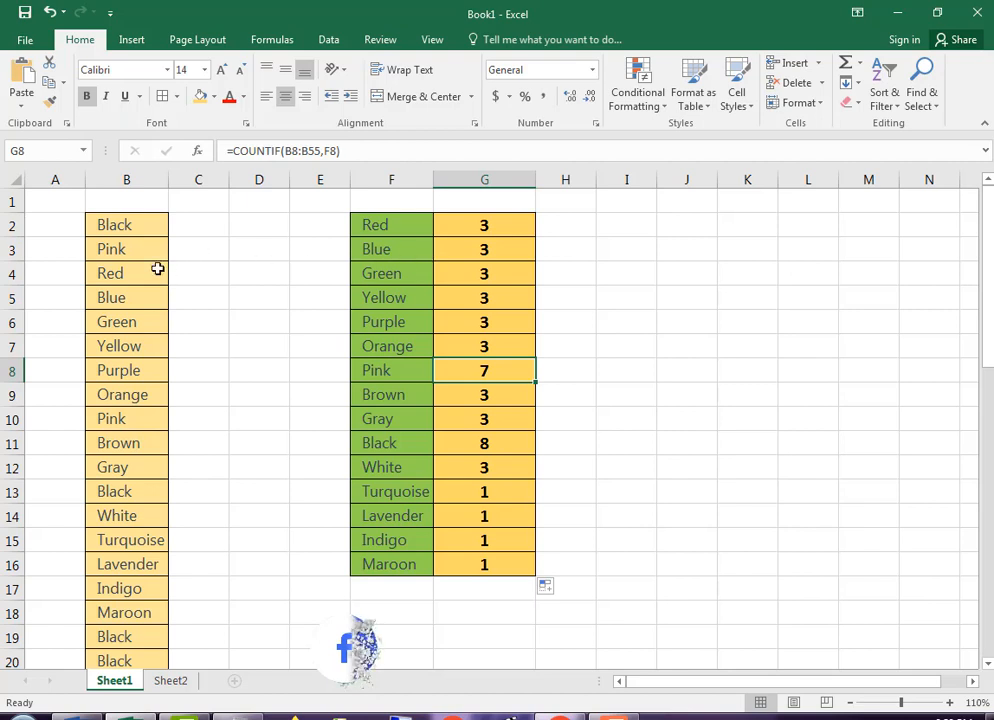
Replace Pink in B3 with Red to test whether the counts update
{"action": "left_click", "coordinate": [119, 271]}
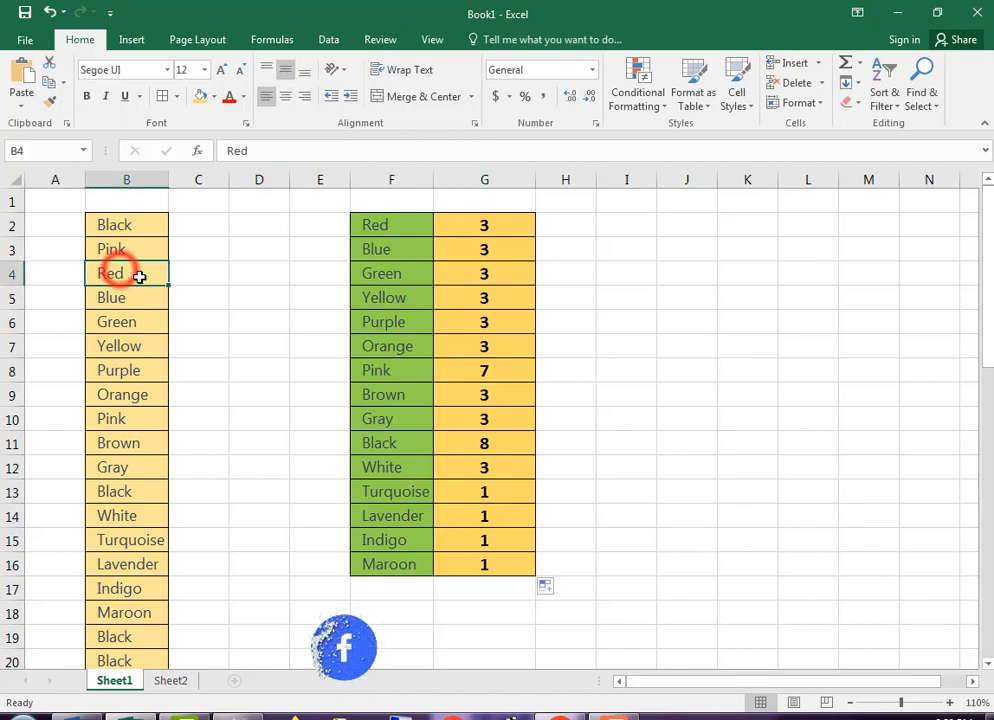
{"action": "key", "text": "ctrl+c"}
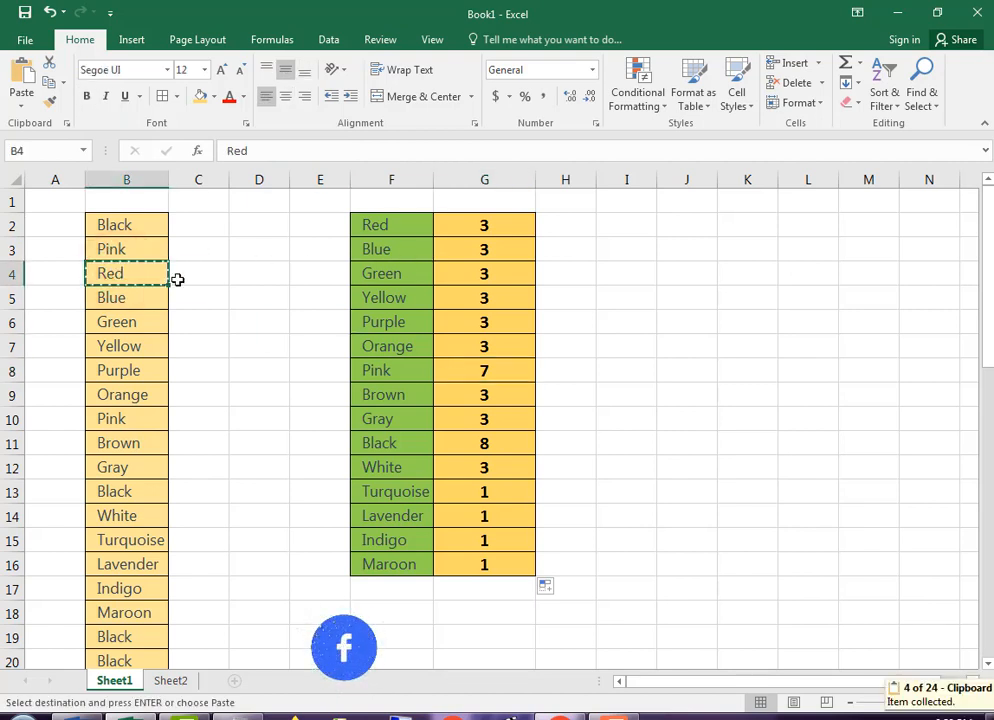
{"action": "left_click", "coordinate": [136, 252]}
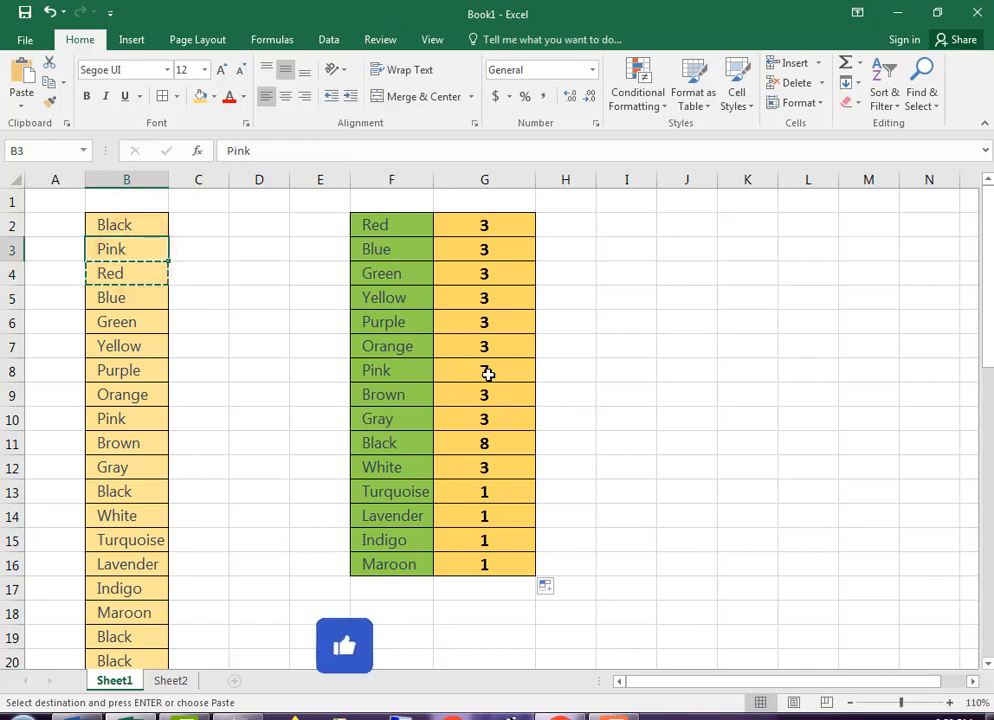
{"action": "double_click", "coordinate": [130, 252]}
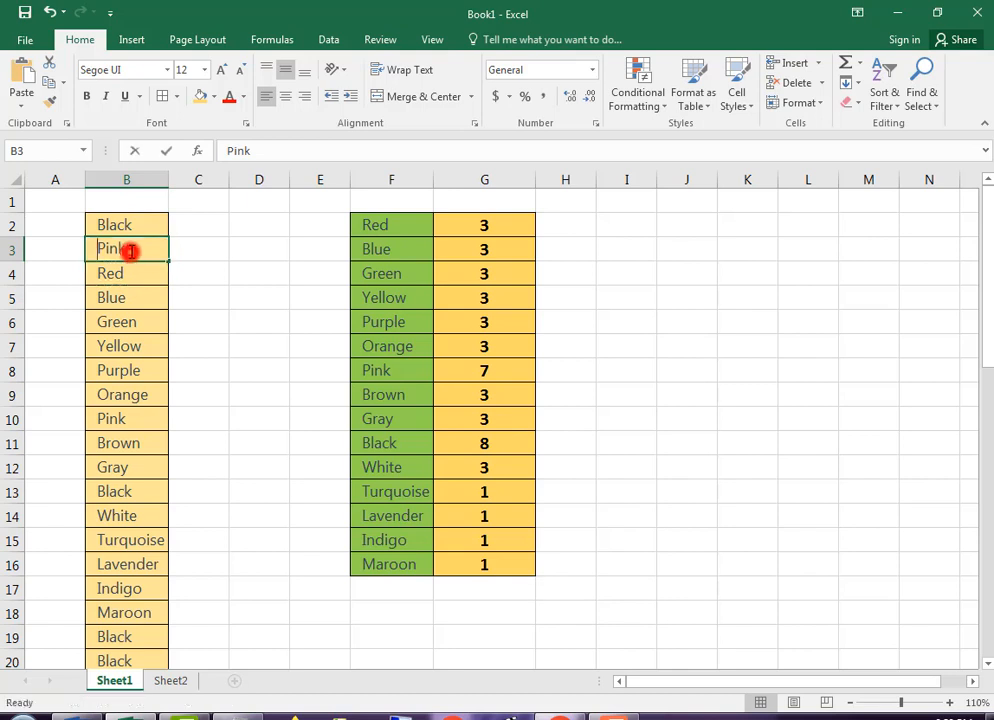
{"action": "left_click", "coordinate": [130, 252]}
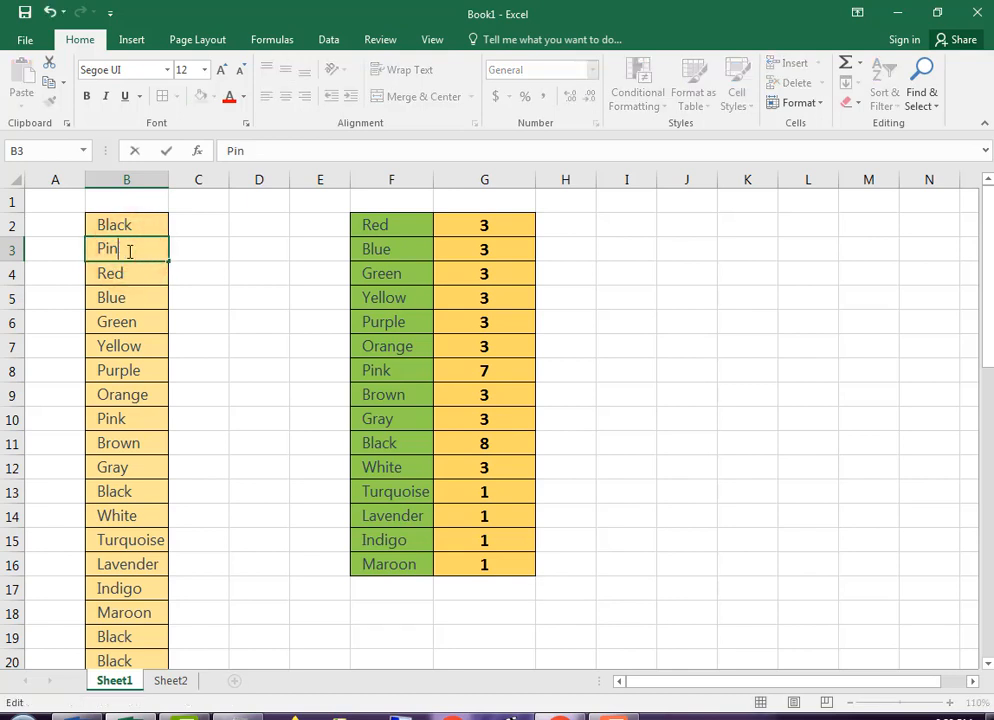
{"action": "key", "text": "BackSpace"}
{"action": "key", "text": "BackSpace"}
{"action": "key", "text": "BackSpace"}
{"action": "type", "text": "red"}
{"action": "key", "text": "Return"}
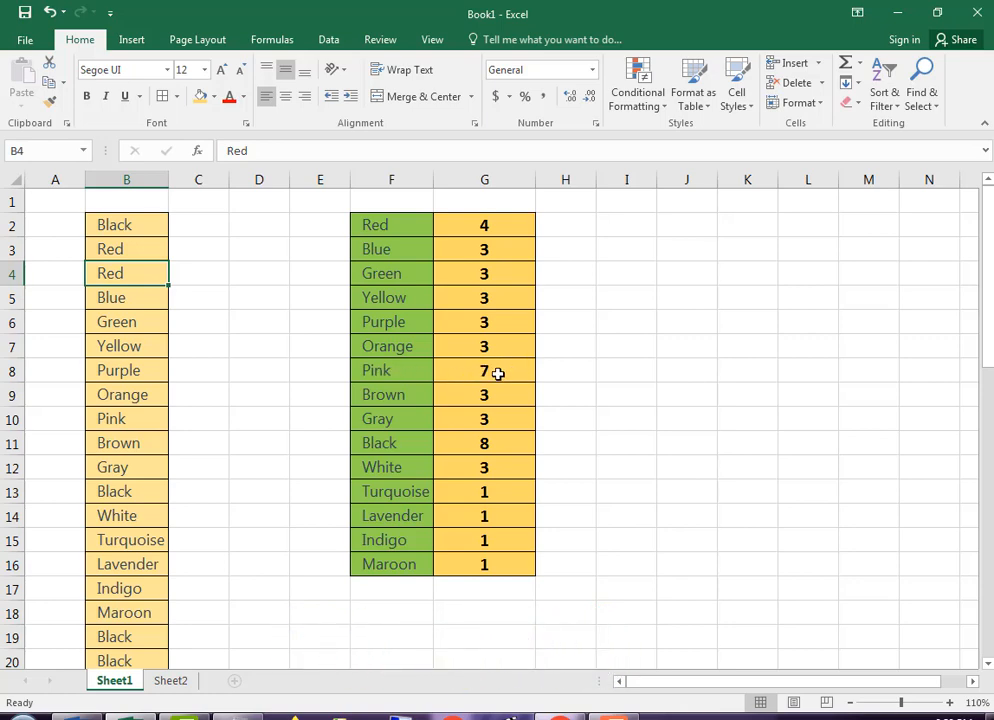
Change the entry in B3 back to Pink
{"action": "double_click", "coordinate": [131, 251]}
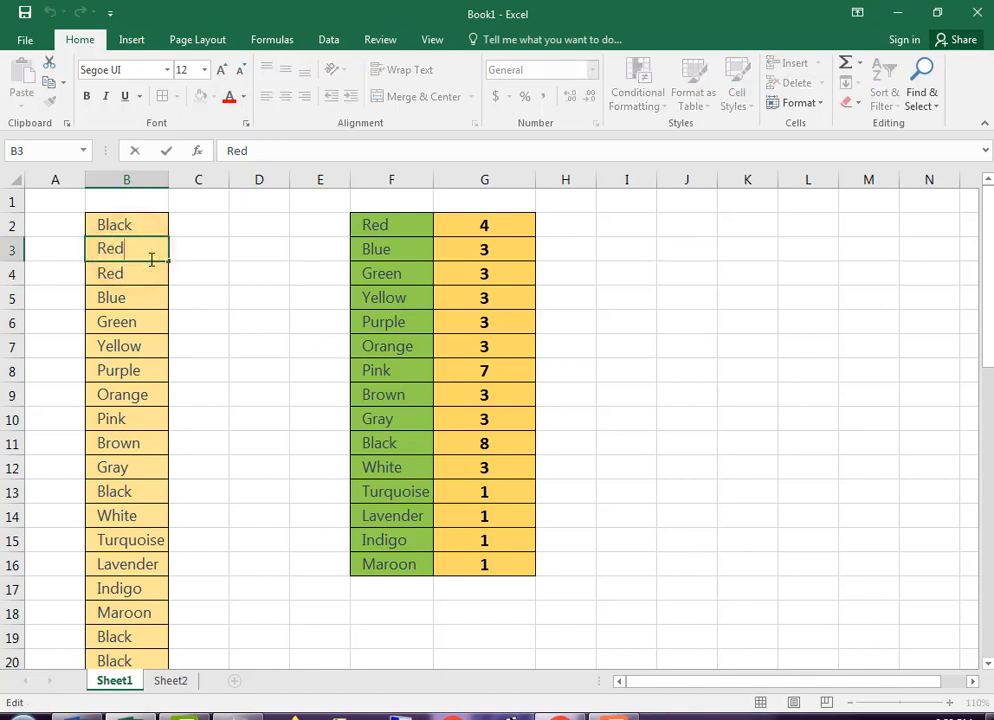
{"action": "key", "text": "BackSpace"}
{"action": "type", "text": "pi"}
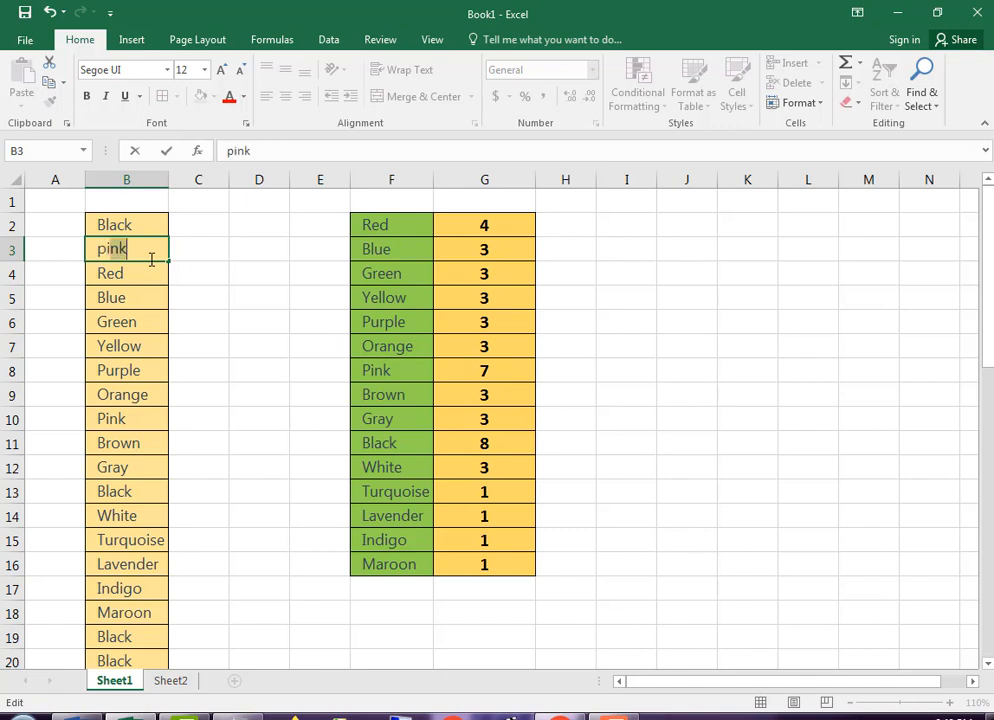
{"action": "key", "text": "Return"}
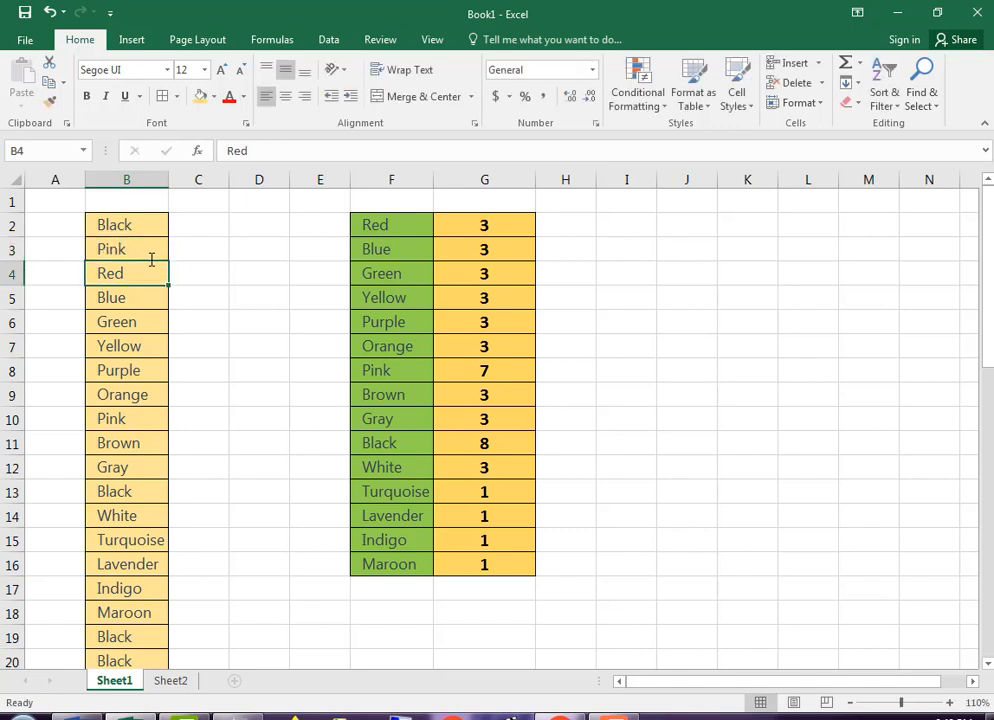
Copy the formula in G2 down to G16 once more and select the count beside Pink
{"action": "left_click", "coordinate": [517, 226]}
{"action": "left_click_drag", "start_coordinate": [539, 235], "coordinate": [546, 574]}
{"action": "left_click", "coordinate": [525, 226]}
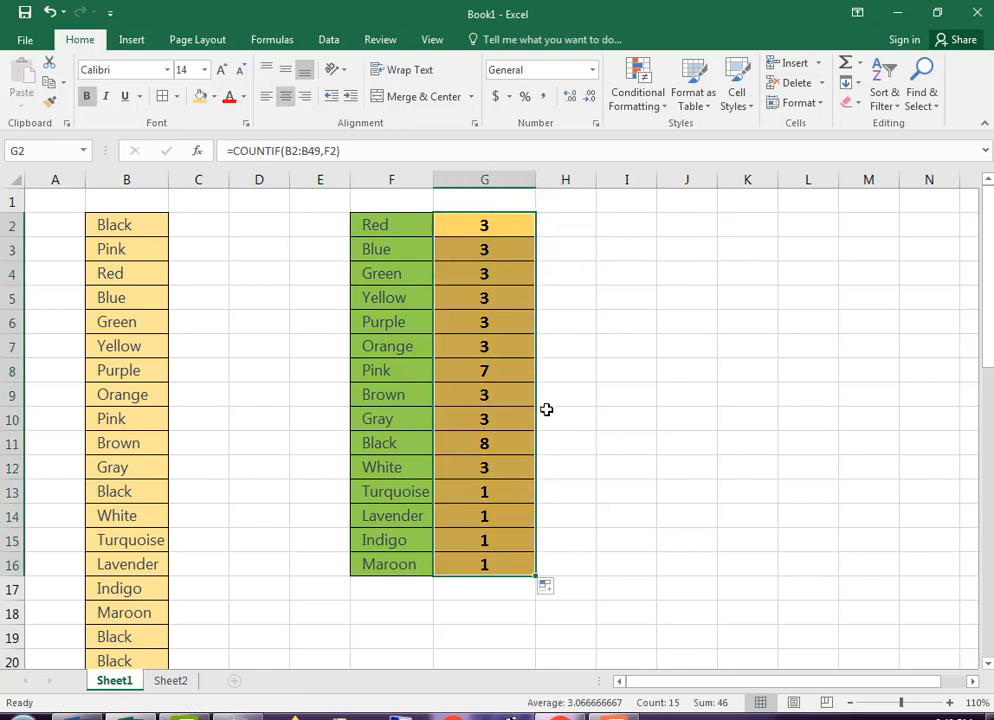
{"action": "left_click", "coordinate": [504, 375]}
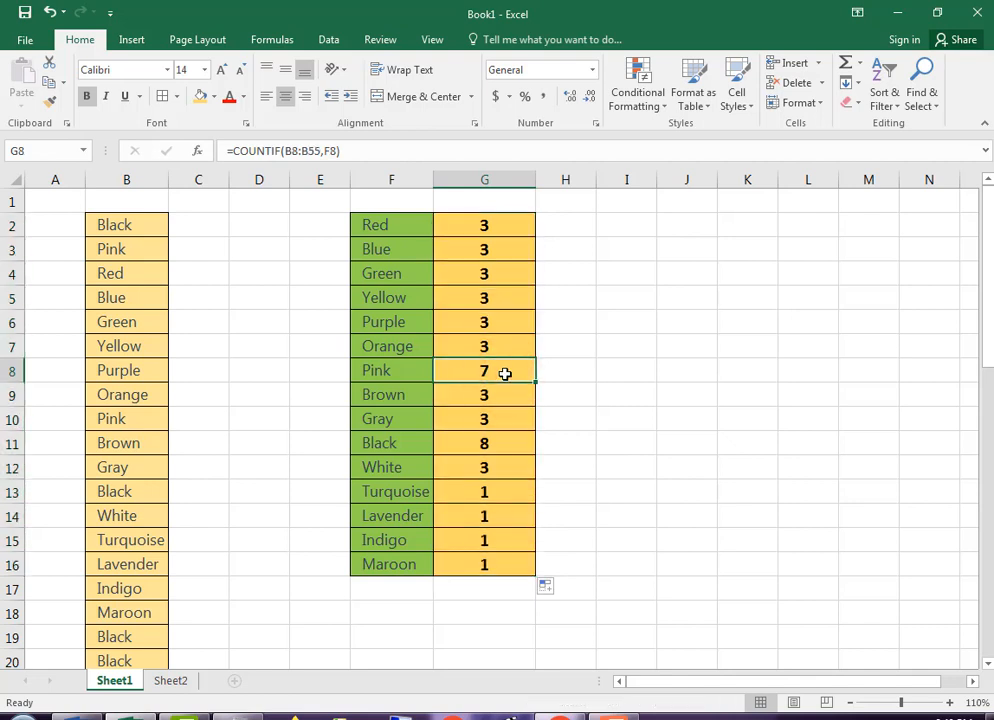